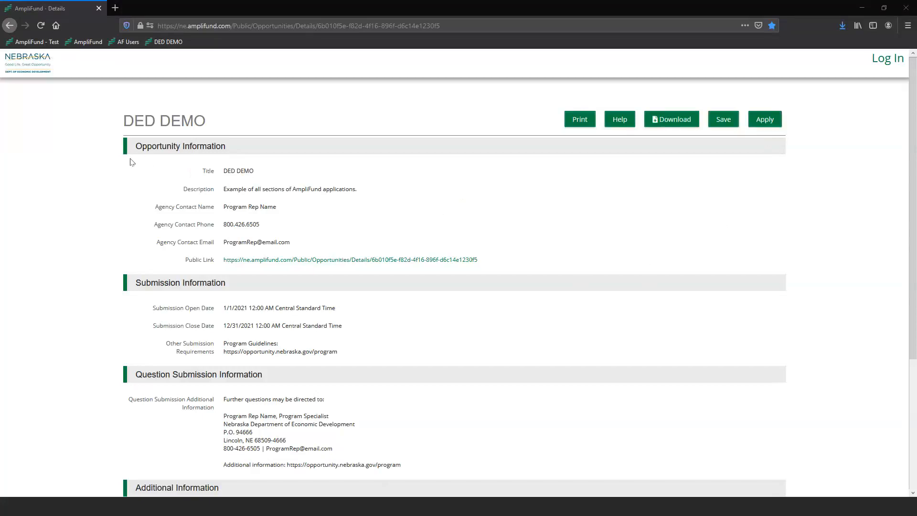
- Review the DED DEMO opportunity details and bring up its Help contact information
{"action": "scroll", "coordinate": [130, 160], "scroll_direction": "down", "scroll_amount": 2}
{"action": "scroll", "coordinate": [132, 158], "scroll_direction": "down", "scroll_amount": 1}
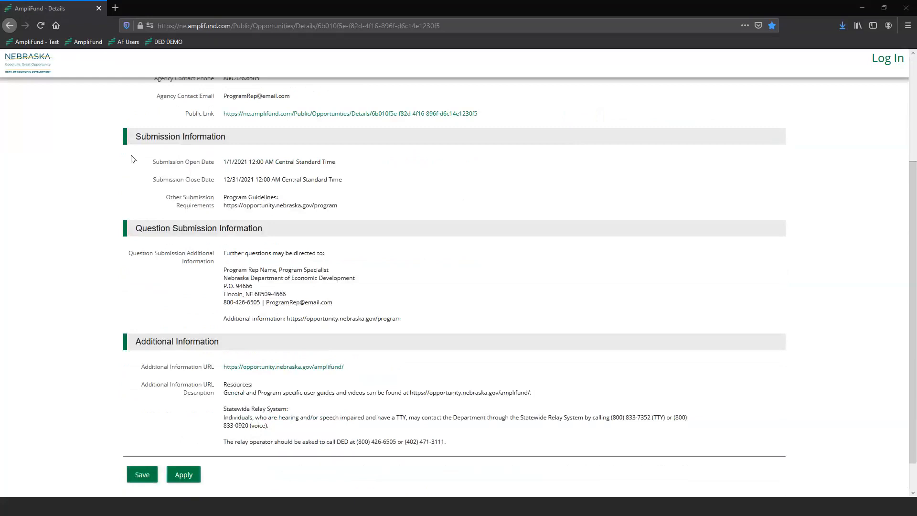
{"action": "scroll", "coordinate": [132, 159], "scroll_direction": "up", "scroll_amount": 3}
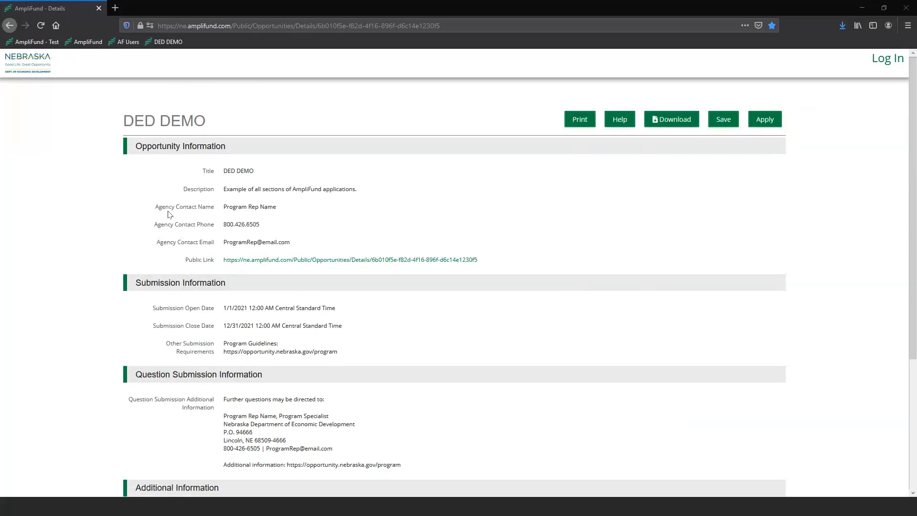
{"action": "scroll", "coordinate": [143, 204], "scroll_direction": "down", "scroll_amount": 2}
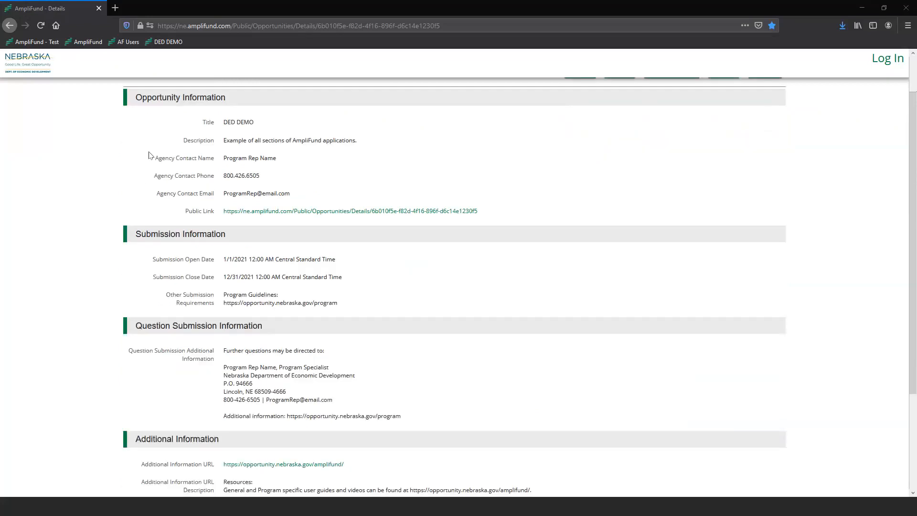
{"action": "scroll", "coordinate": [144, 160], "scroll_direction": "down", "scroll_amount": 2}
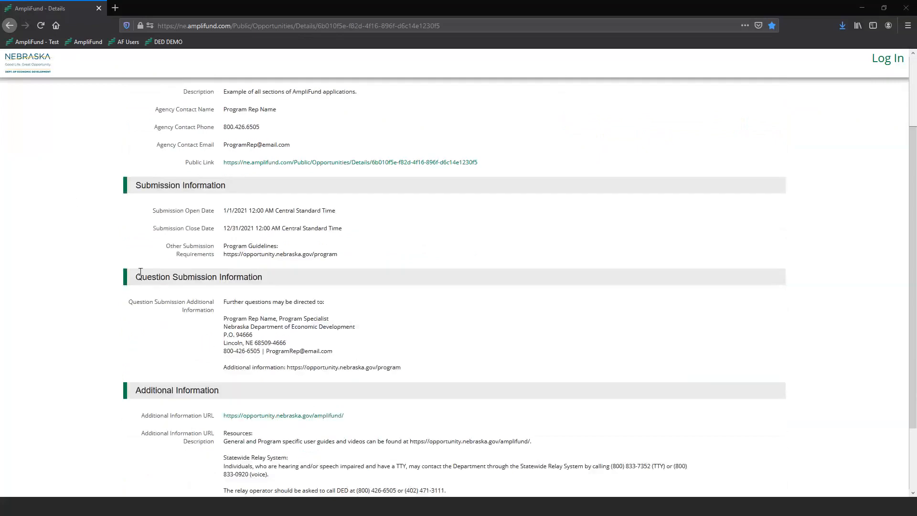
{"action": "scroll", "coordinate": [120, 237], "scroll_direction": "down", "scroll_amount": 2}
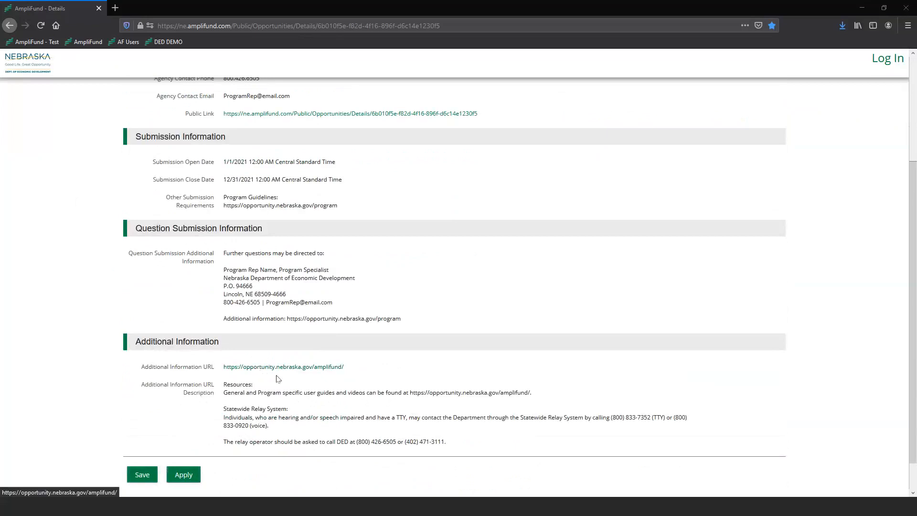
{"action": "scroll", "coordinate": [277, 376], "scroll_direction": "up", "scroll_amount": 3}
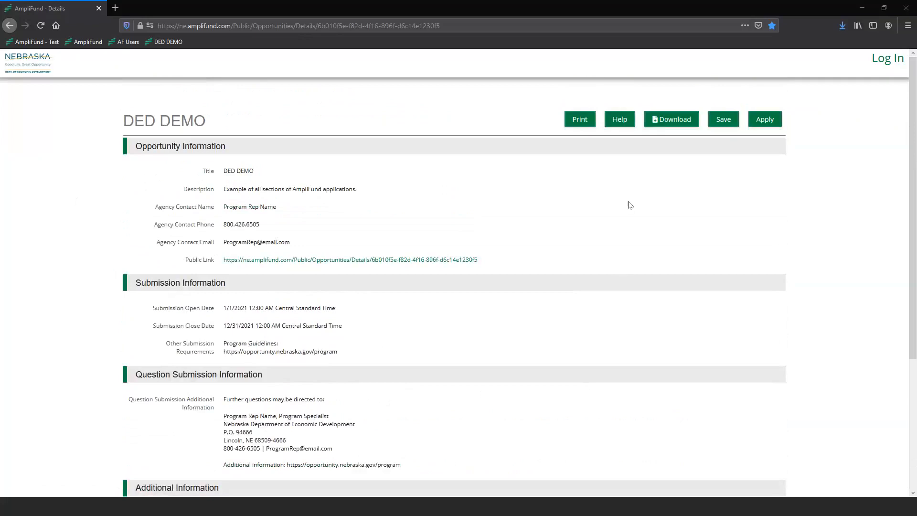
{"action": "left_click", "coordinate": [621, 120]}
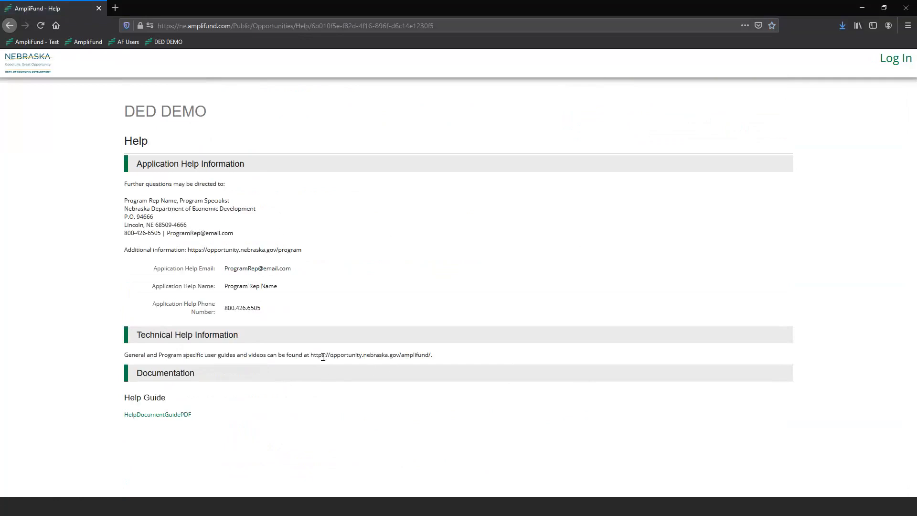
- Select the user guides web address, then return to the opportunity details page
{"action": "left_click_drag", "start_coordinate": [308, 353], "coordinate": [433, 354]}
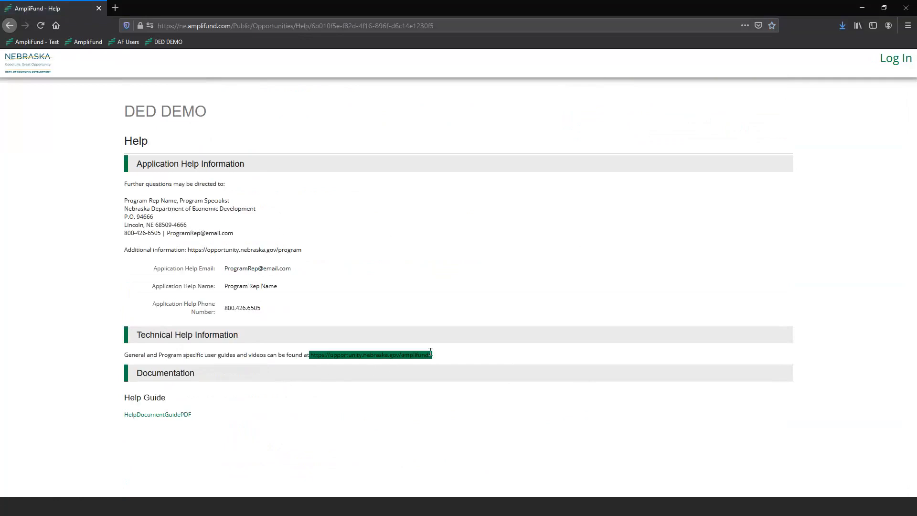
{"action": "left_click", "coordinate": [455, 369]}
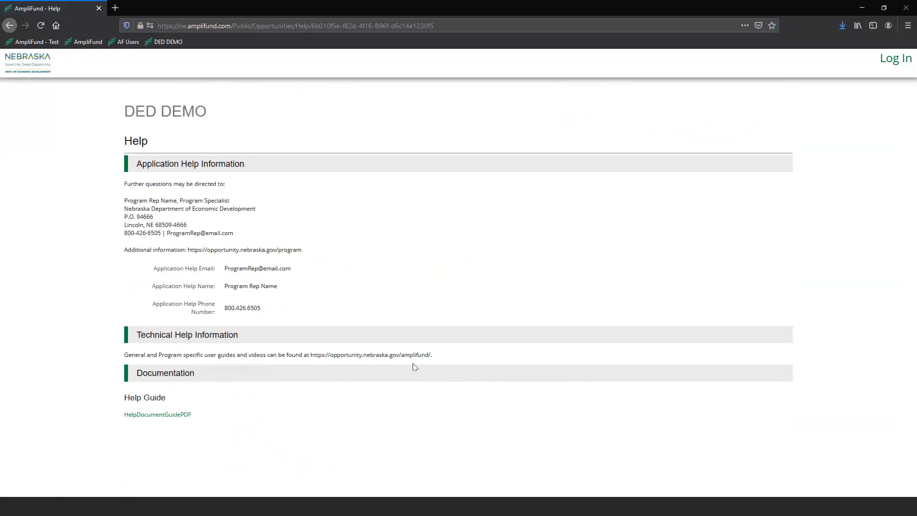
{"action": "left_click", "coordinate": [10, 25]}
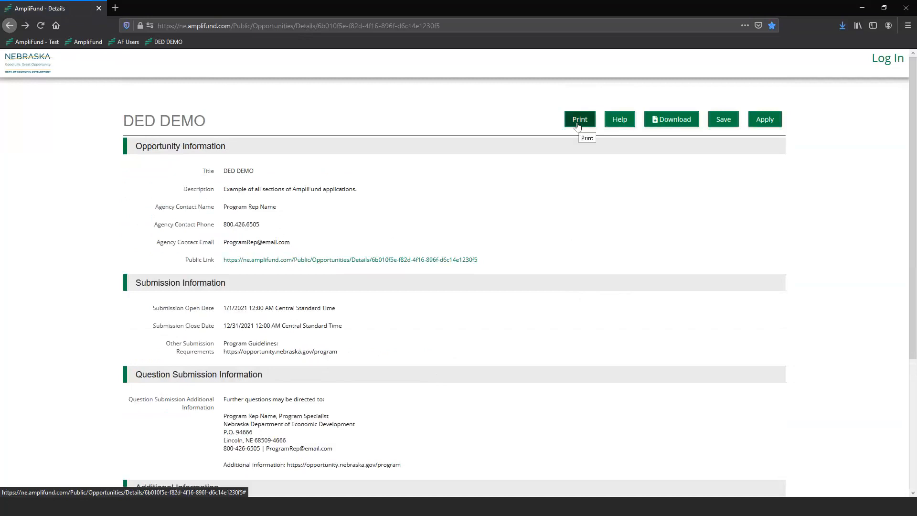
- Apply to the DED DEMO opportunity from its details page, reaching the login screen
{"action": "scroll", "coordinate": [426, 147], "scroll_direction": "down", "scroll_amount": 4}
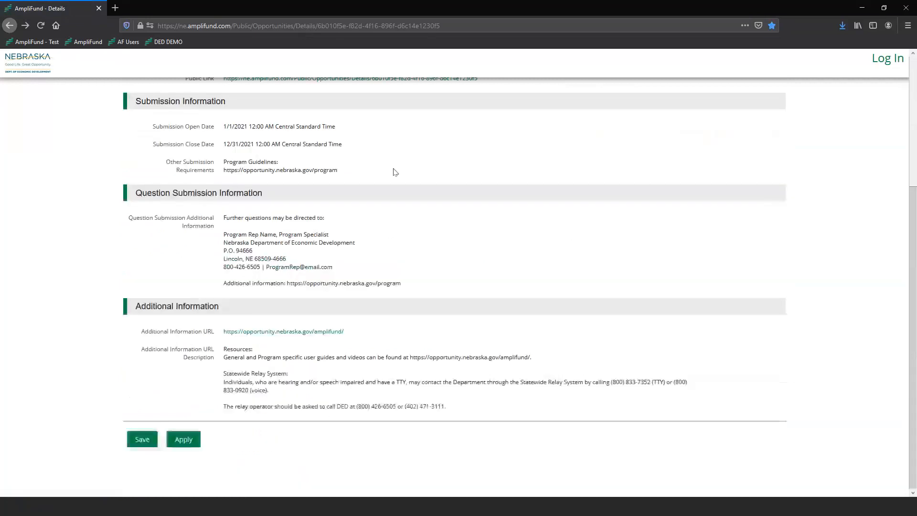
{"action": "scroll", "coordinate": [416, 434], "scroll_direction": "up", "scroll_amount": 4}
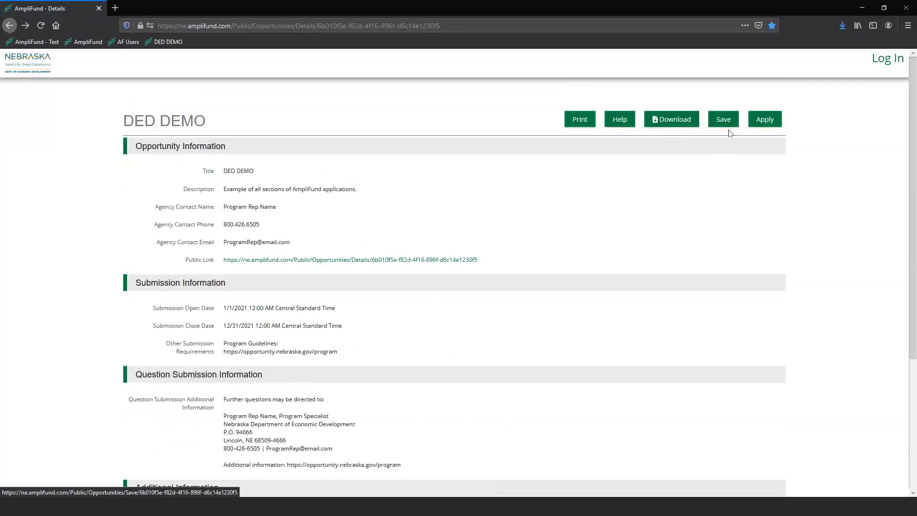
{"action": "left_click", "coordinate": [766, 122]}
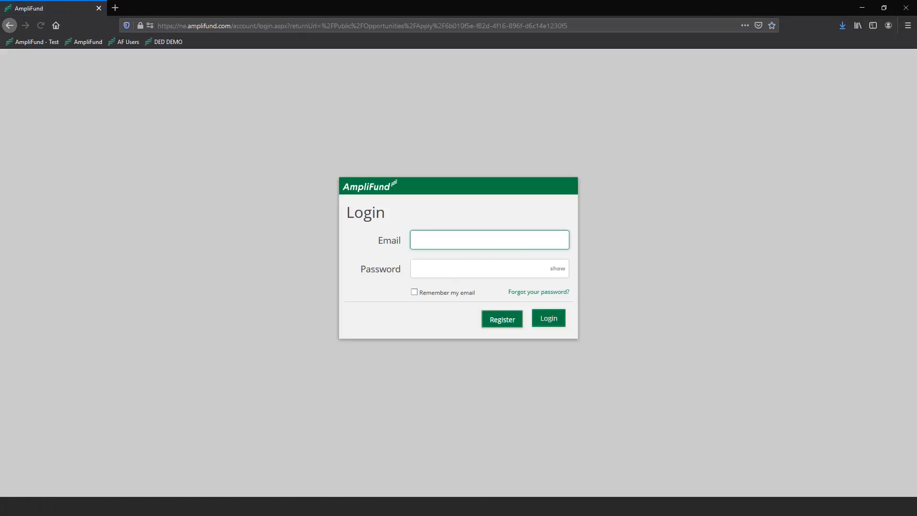
- Log in with the applicant account's e-mail and password
{"action": "left_click", "coordinate": [440, 240]}
{"action": "key", "text": "ctrl+v"}
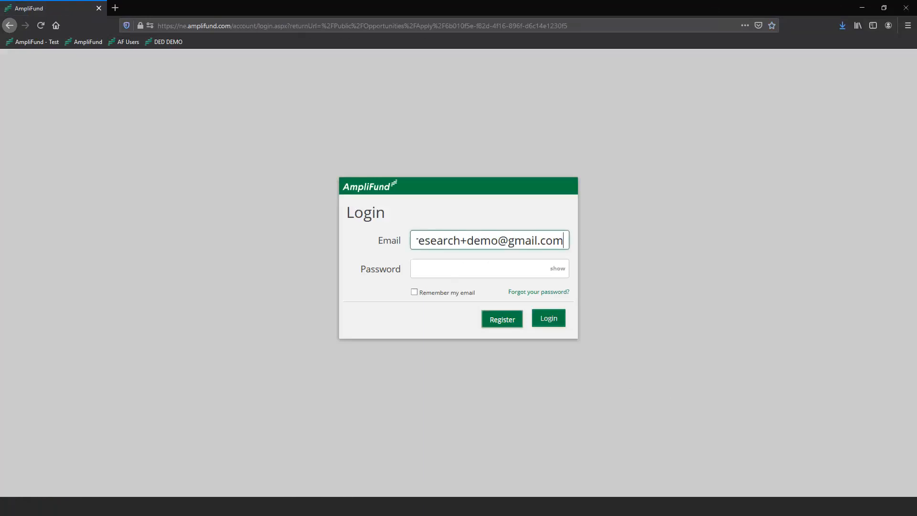
{"action": "left_click", "coordinate": [436, 268]}
{"action": "key", "text": "ctrl+v"}
{"action": "left_click", "coordinate": [548, 318]}
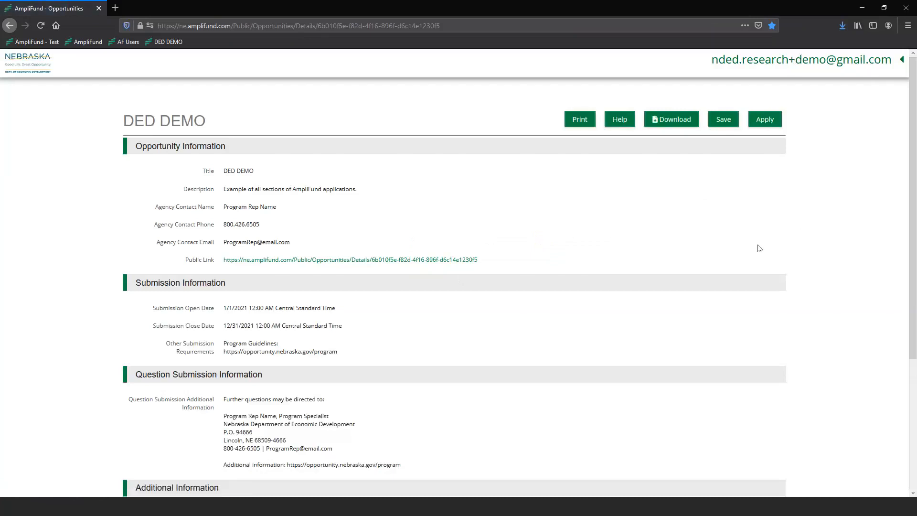
- Start a fresh DED DEMO application instead of the unsubmitted Test Application and reach Project Information
{"action": "left_click", "coordinate": [724, 122]}
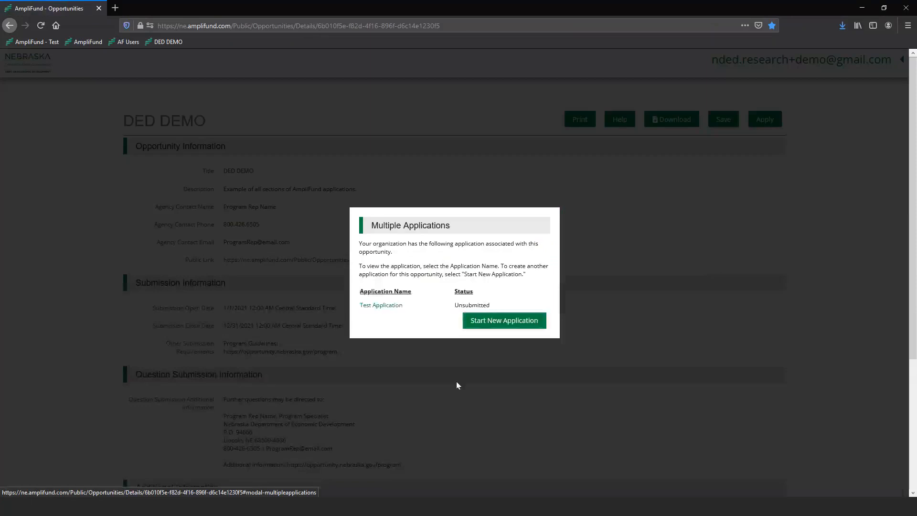
{"action": "left_click", "coordinate": [506, 321]}
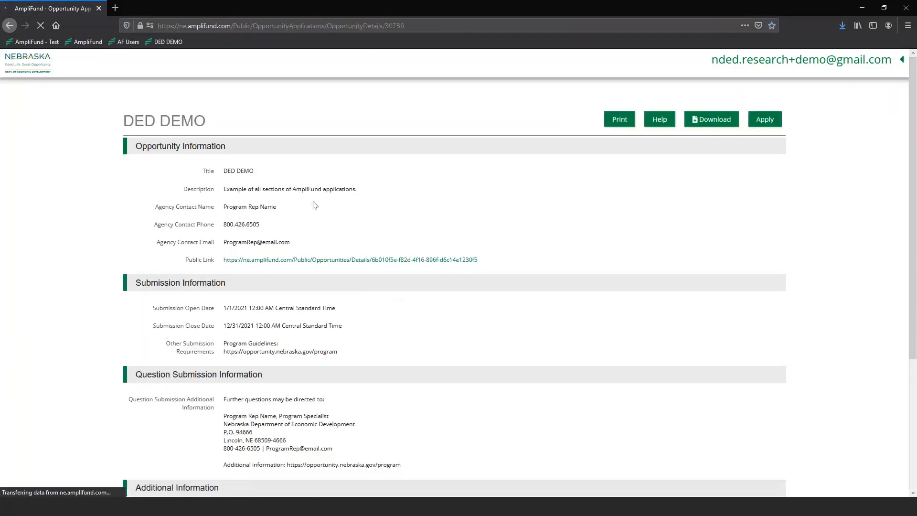
{"action": "left_click", "coordinate": [67, 95]}
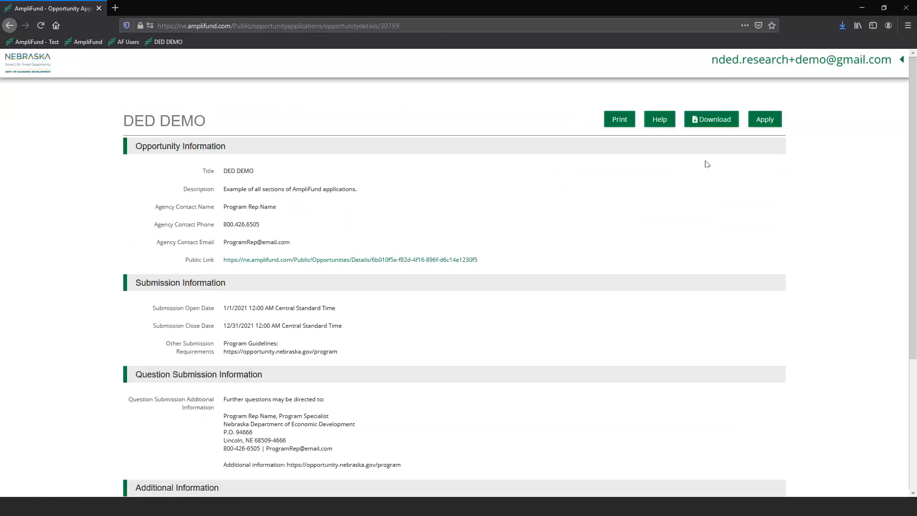
{"action": "left_click", "coordinate": [765, 119]}
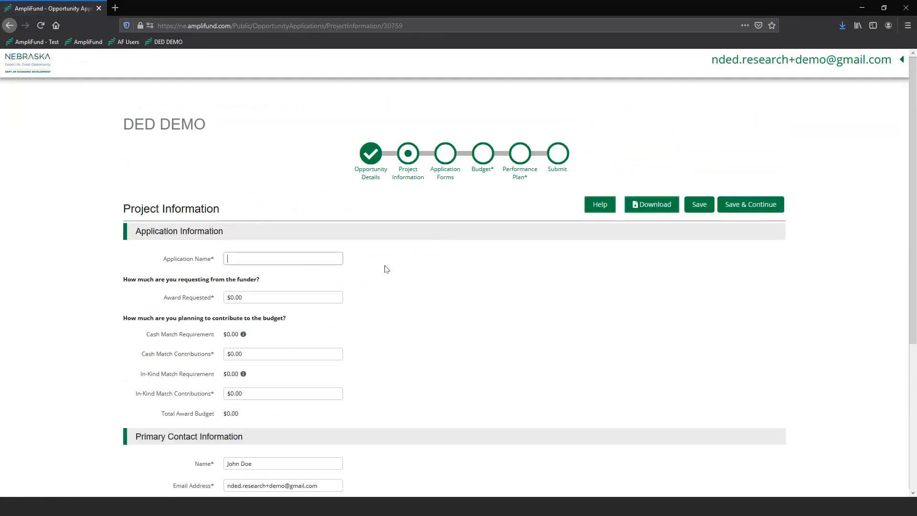
- Enter 'DED Demo' and try a $1,000 award request, which falls below the $5,000.00 floor
{"action": "type", "text": "DED Demo"}
{"action": "left_click", "coordinate": [271, 297]}
{"action": "scroll", "coordinate": [396, 289], "scroll_direction": "down", "scroll_amount": 2}
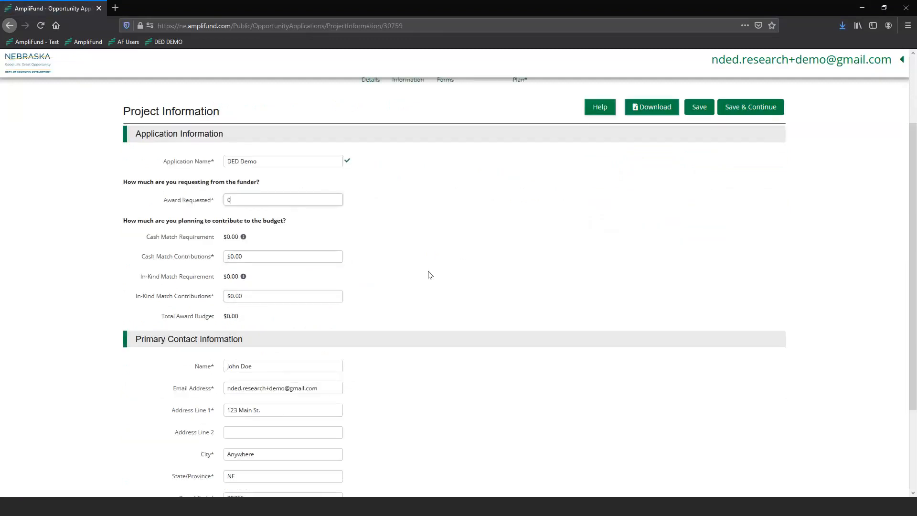
{"action": "key", "text": "BackSpace"}
{"action": "type", "text": "1000"}
{"action": "left_click", "coordinate": [369, 216]}
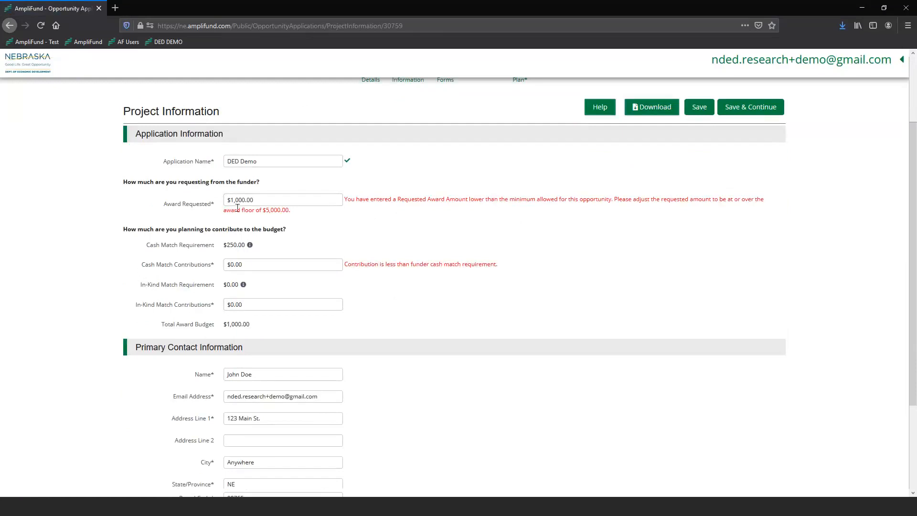
{"action": "scroll", "coordinate": [239, 215], "scroll_direction": "up", "scroll_amount": 3}
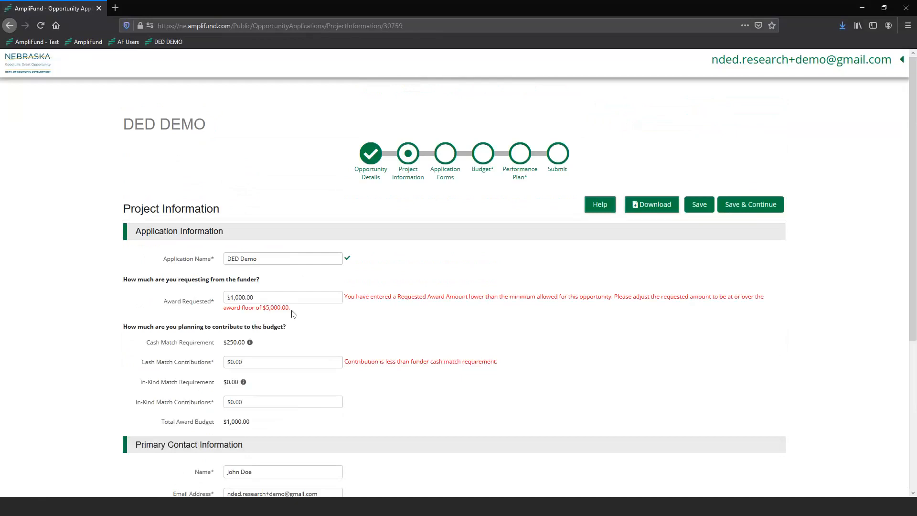
{"action": "left_click_drag", "start_coordinate": [292, 310], "coordinate": [262, 309]}
- Raise the award request to $100,000, then correct it to $10,000.00 within the limits
{"action": "left_click", "coordinate": [275, 292]}
{"action": "type", "text": "00"}
{"action": "left_click", "coordinate": [374, 326]}
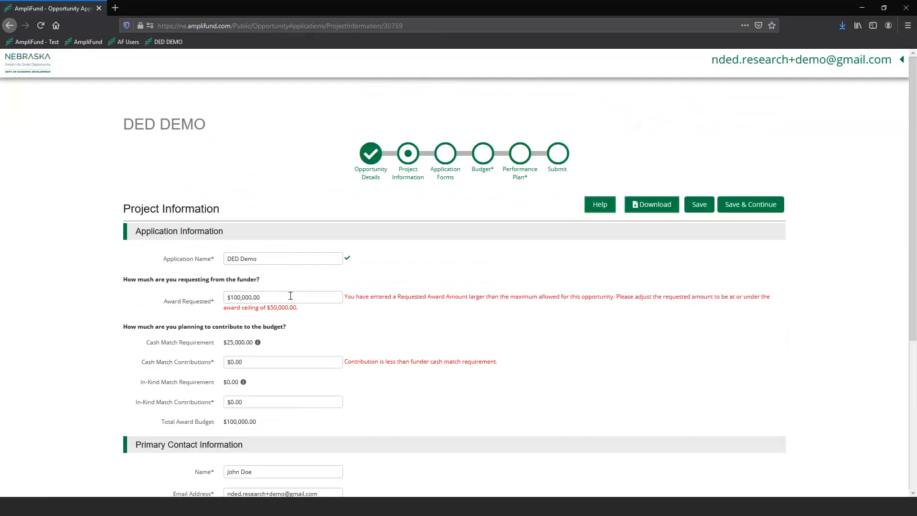
{"action": "left_click", "coordinate": [289, 295]}
{"action": "key", "text": "BackSpace"}
{"action": "key", "text": "BackSpace"}
{"action": "key", "text": "BackSpace"}
{"action": "key", "text": "BackSpace"}
{"action": "key", "text": "BackSpace"}
{"action": "key", "text": "BackSpace"}
{"action": "type", "text": "10000"}
{"action": "left_click", "coordinate": [387, 322]}
{"action": "scroll", "coordinate": [222, 266], "scroll_direction": "down", "scroll_amount": 2}
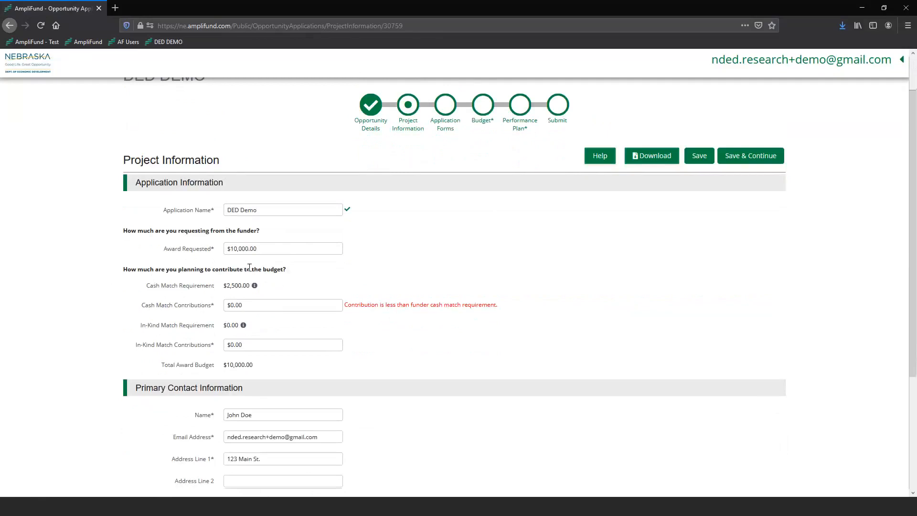
{"action": "mouse_move", "coordinate": [255, 286]}
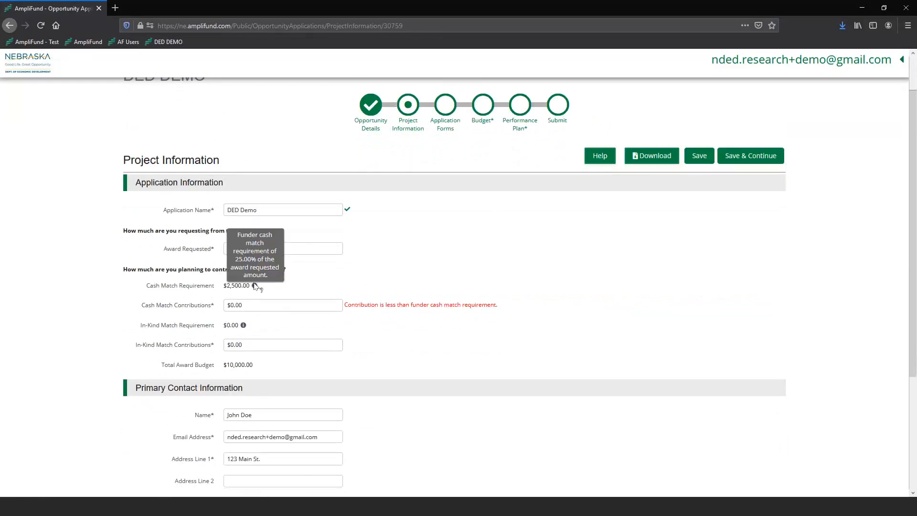
- Enter a cash match contribution of $3,000.00
{"action": "mouse_move", "coordinate": [244, 326]}
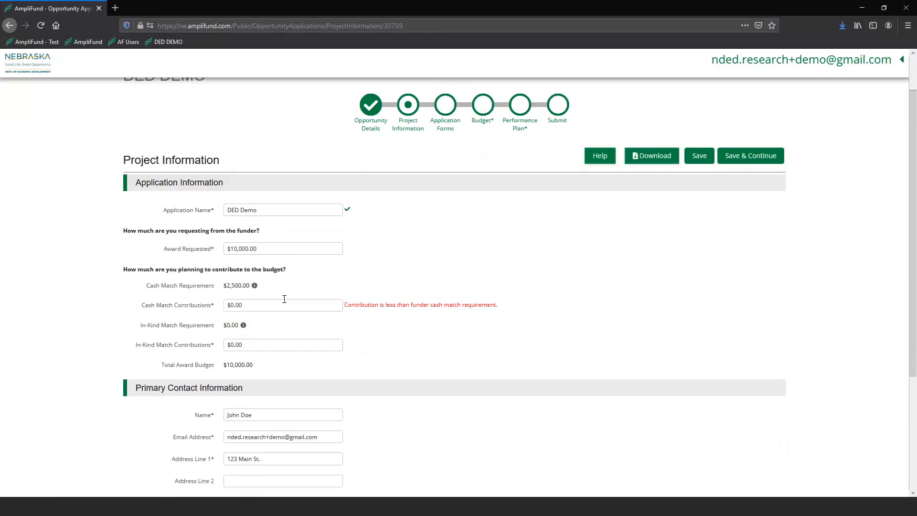
{"action": "left_click", "coordinate": [271, 304]}
{"action": "type", "text": "100"}
{"action": "left_click", "coordinate": [467, 288]}
{"action": "left_click", "coordinate": [266, 305]}
{"action": "type", "text": "3000"}
{"action": "left_click", "coordinate": [387, 290]}
{"action": "scroll", "coordinate": [411, 320], "scroll_direction": "down", "scroll_amount": 1}
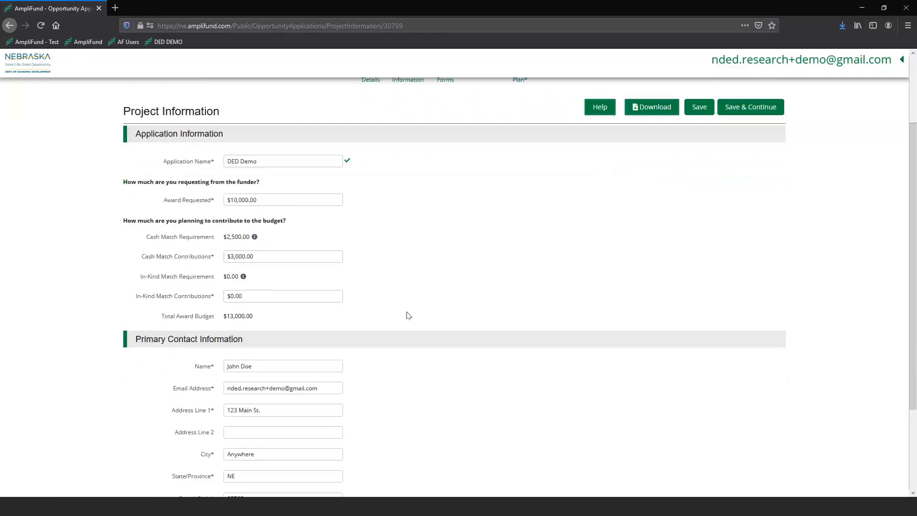
- Enter an in-kind match contribution of $1,000.00, bringing the total budget to $14,000.00
{"action": "left_click", "coordinate": [267, 292]}
{"action": "type", "text": "1000"}
{"action": "left_click", "coordinate": [463, 307]}
{"action": "scroll", "coordinate": [463, 307], "scroll_direction": "up", "scroll_amount": 2}
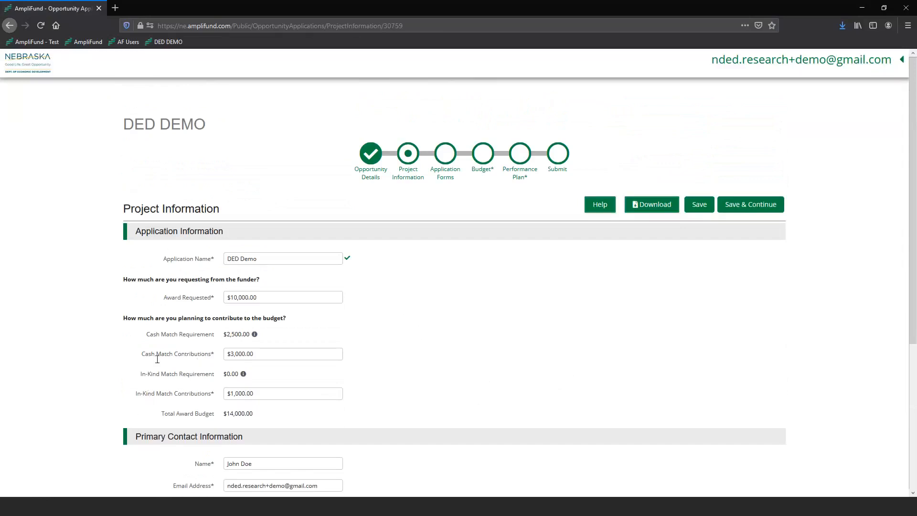
{"action": "scroll", "coordinate": [453, 318], "scroll_direction": "down", "scroll_amount": 1}
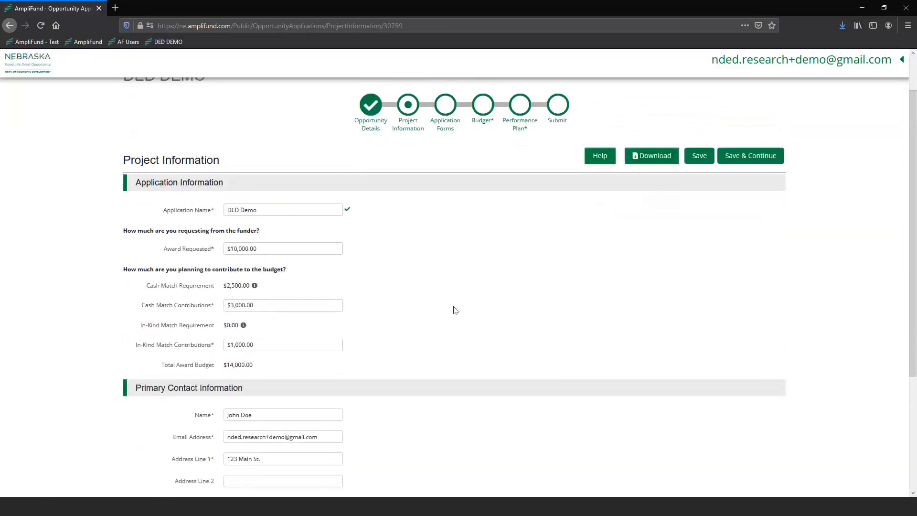
{"action": "scroll", "coordinate": [403, 286], "scroll_direction": "down", "scroll_amount": 1}
{"action": "scroll", "coordinate": [401, 271], "scroll_direction": "down", "scroll_amount": 1}
{"action": "scroll", "coordinate": [144, 288], "scroll_direction": "down", "scroll_amount": 1}
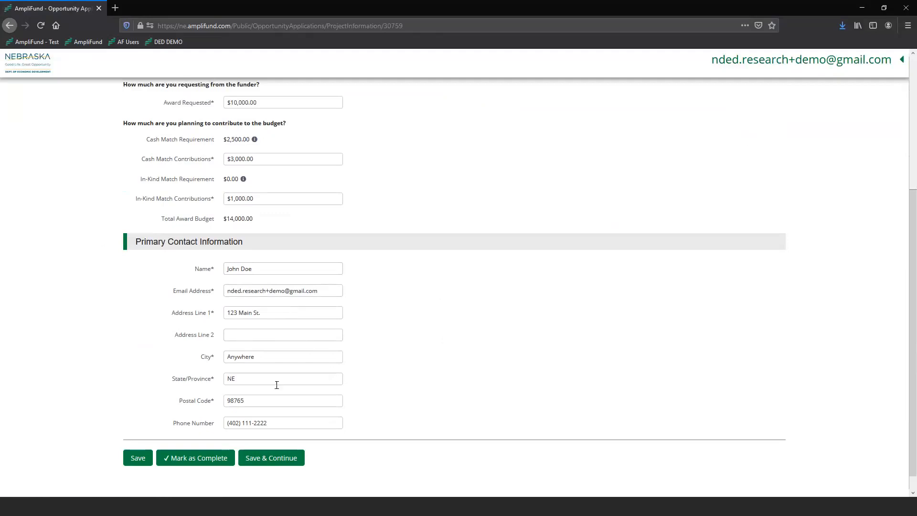
- Replace 'demo' with 'primary' in the contact e-mail and enter the new postal code
{"action": "left_click", "coordinate": [282, 290]}
{"action": "key", "text": "BackSpace"}
{"action": "key", "text": "BackSpace"}
{"action": "key", "text": "BackSpace"}
{"action": "key", "text": "BackSpace"}
{"action": "type", "text": "primary"}
{"action": "left_click_drag", "start_coordinate": [258, 401], "coordinate": [196, 403]}
{"action": "type", "text": "685000"}
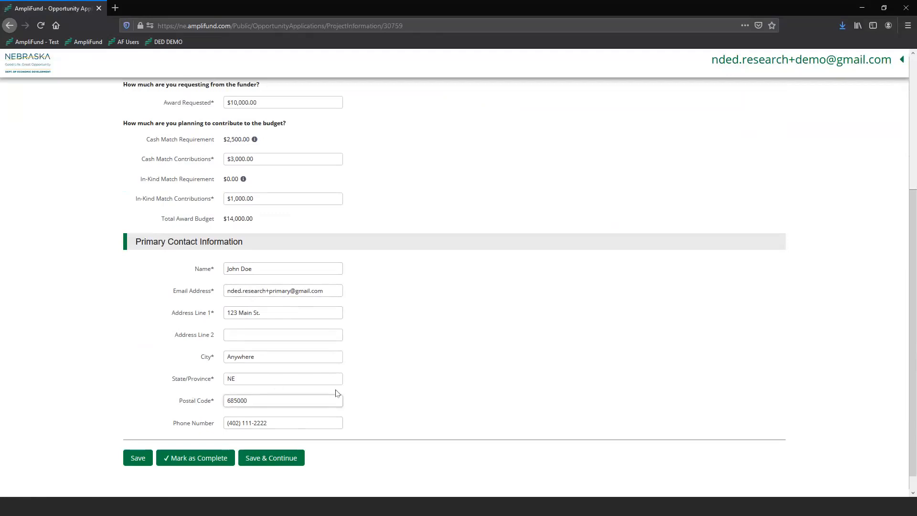
{"action": "left_click", "coordinate": [406, 358]}
{"action": "left_click_drag", "start_coordinate": [172, 290], "coordinate": [209, 290]}
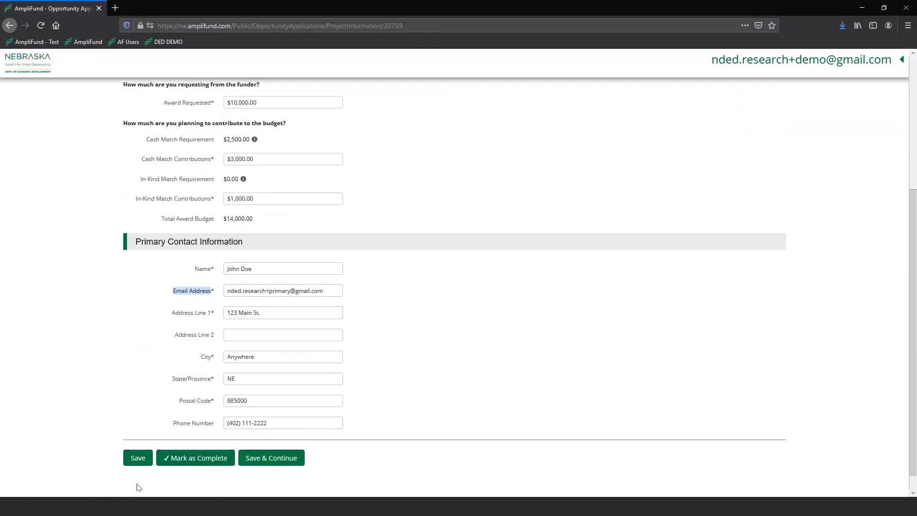
- Save the Project Information form and check for the Success message
{"action": "left_click", "coordinate": [137, 458]}
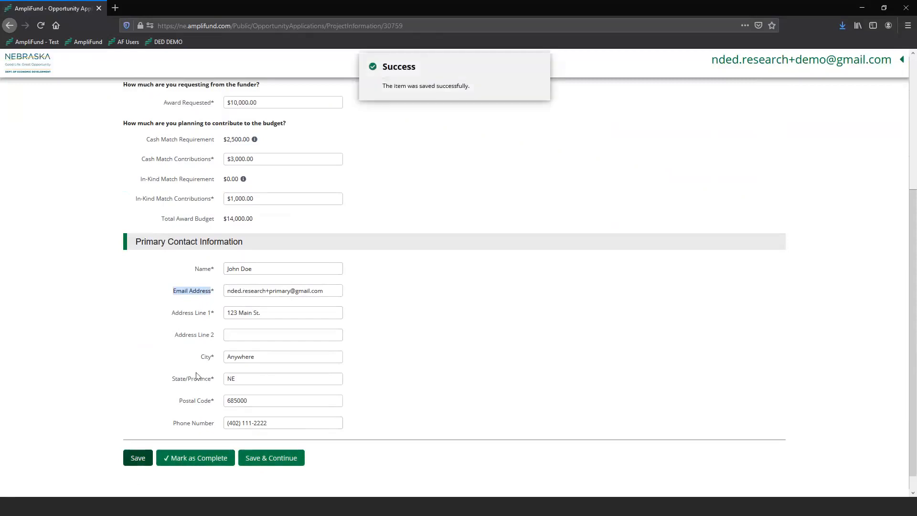
{"action": "scroll", "coordinate": [197, 376], "scroll_direction": "up", "scroll_amount": 4}
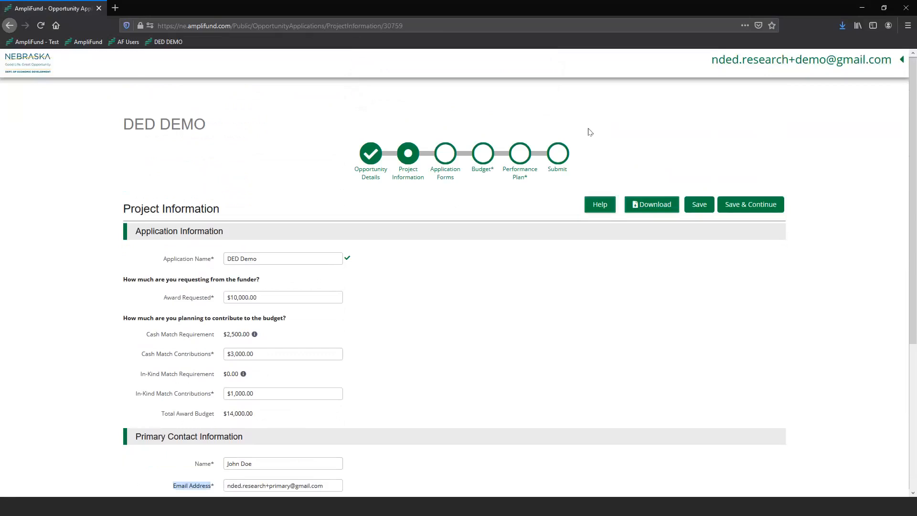
{"action": "left_click", "coordinate": [377, 184]}
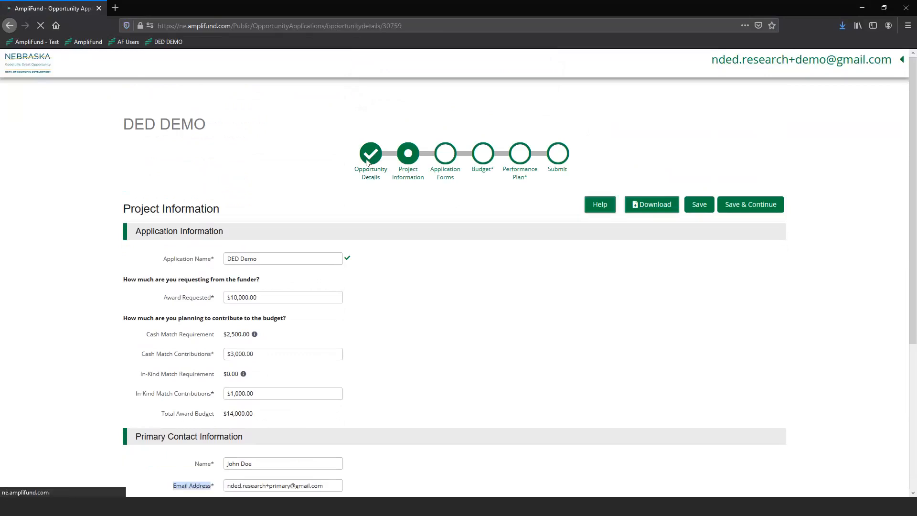
{"action": "scroll", "coordinate": [271, 197], "scroll_direction": "down", "scroll_amount": 2}
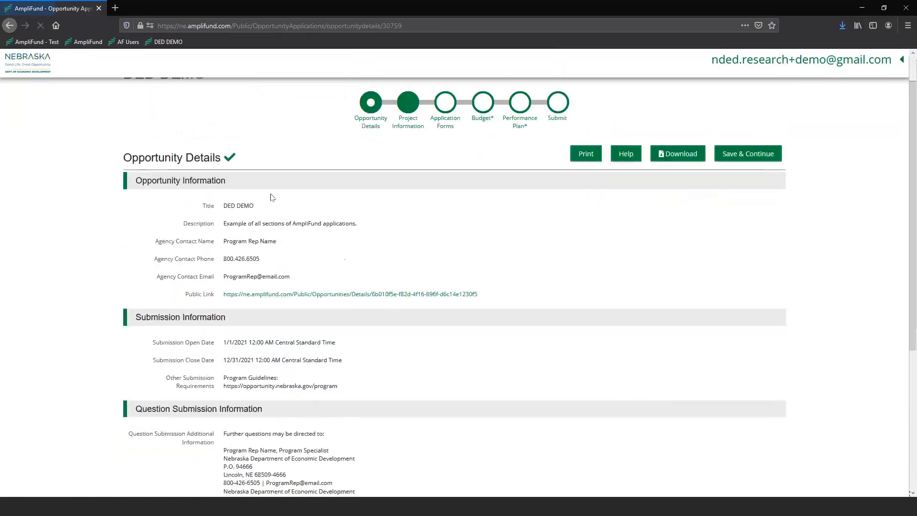
{"action": "scroll", "coordinate": [270, 196], "scroll_direction": "down", "scroll_amount": 4}
{"action": "scroll", "coordinate": [293, 410], "scroll_direction": "up", "scroll_amount": 5}
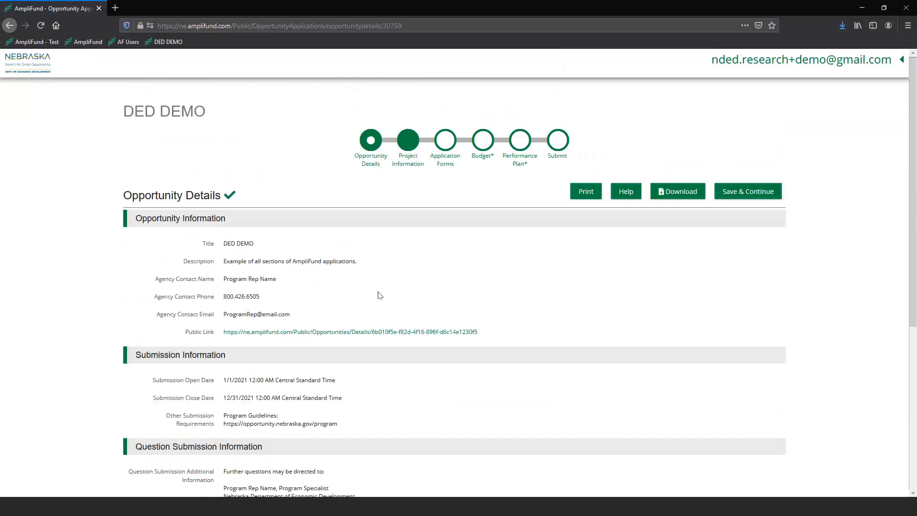
{"action": "left_click", "coordinate": [410, 168]}
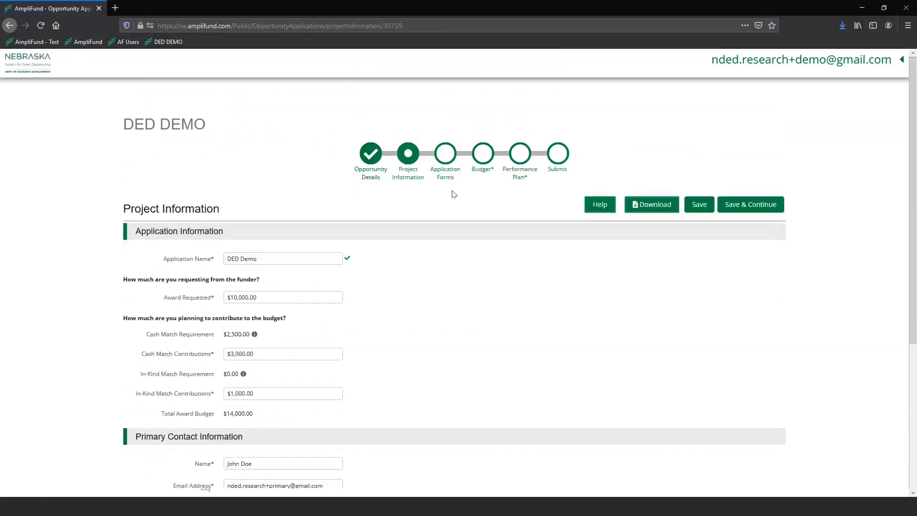
{"action": "left_click", "coordinate": [448, 176]}
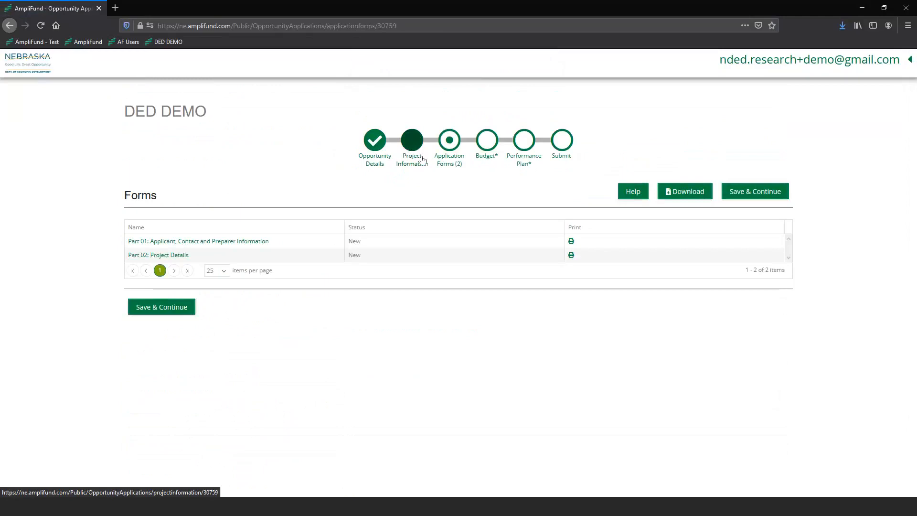
{"action": "left_click", "coordinate": [408, 164]}
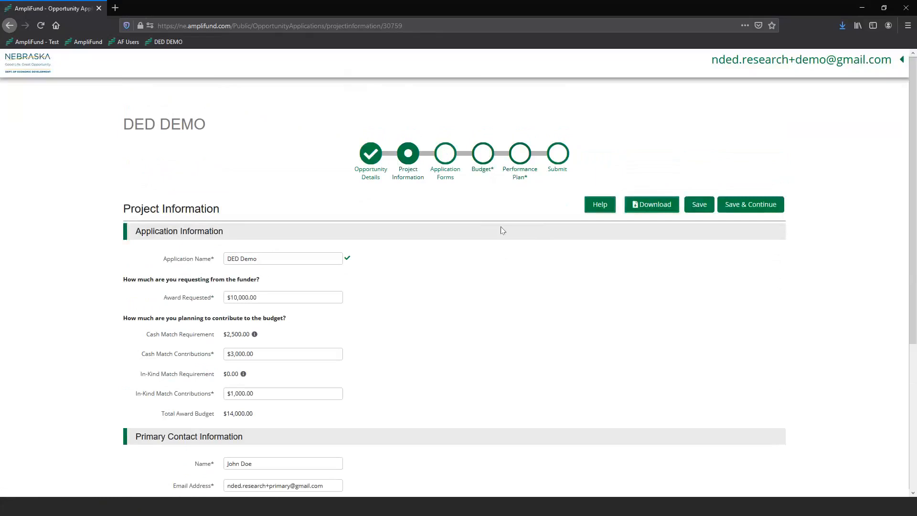
- Mark Project Information as complete, then save and continue to Application Forms
{"action": "scroll", "coordinate": [468, 223], "scroll_direction": "down", "scroll_amount": 4}
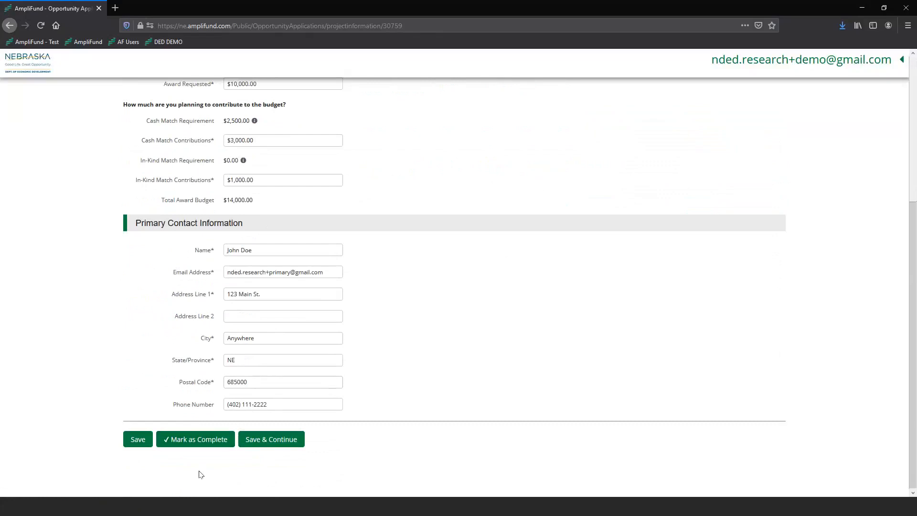
{"action": "left_click", "coordinate": [191, 440]}
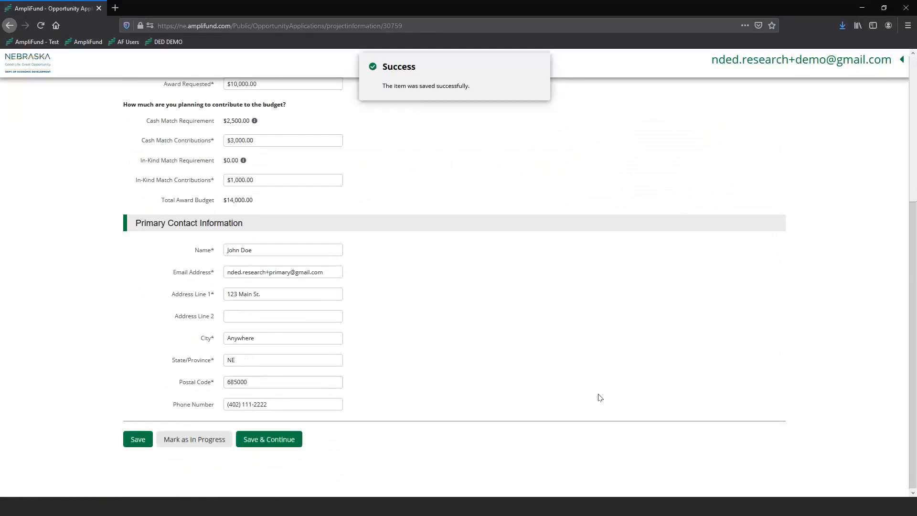
{"action": "scroll", "coordinate": [529, 404], "scroll_direction": "up", "scroll_amount": 5}
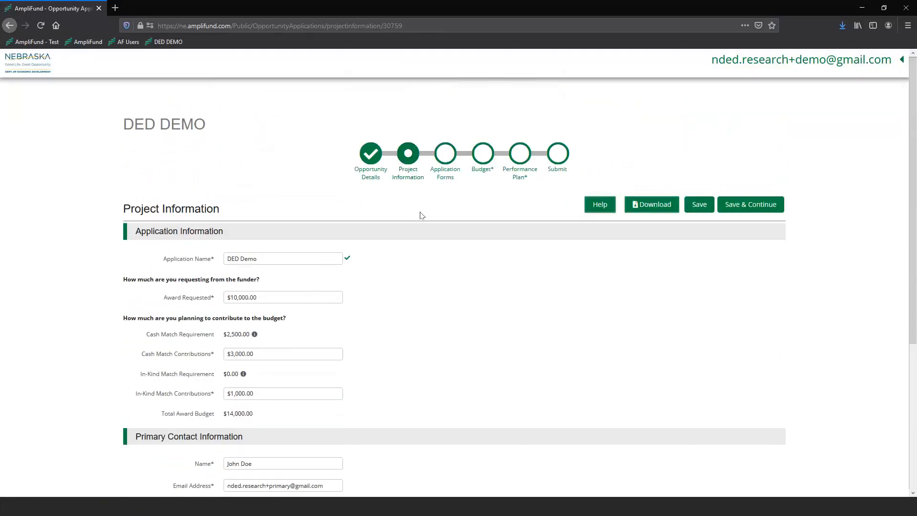
{"action": "scroll", "coordinate": [489, 380], "scroll_direction": "down", "scroll_amount": 5}
{"action": "left_click", "coordinate": [268, 442]}
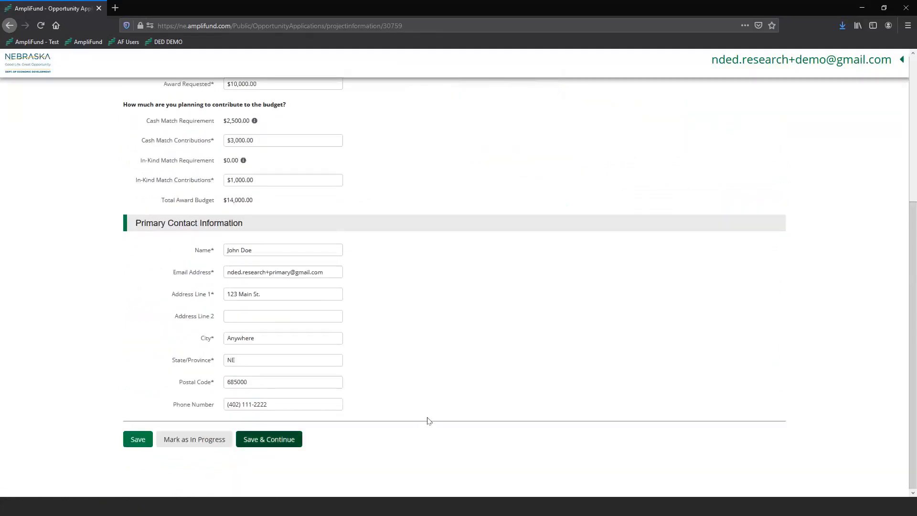